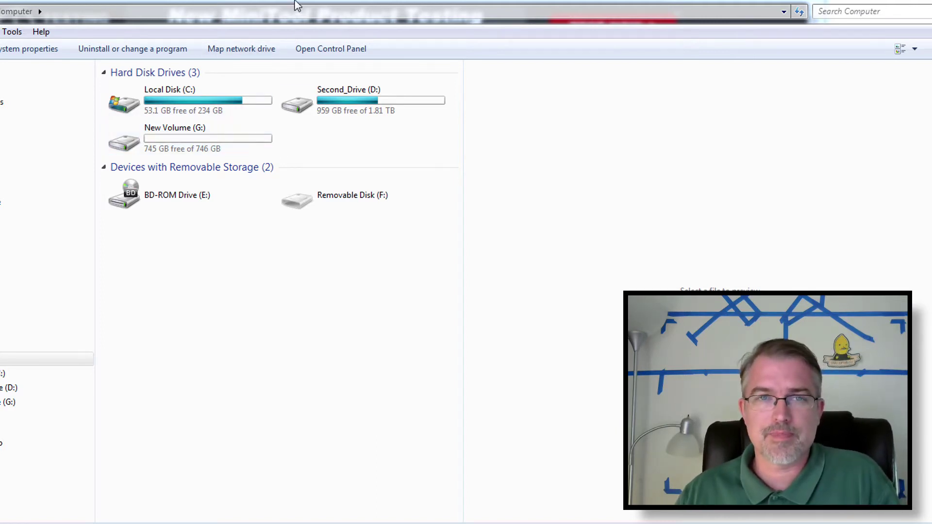
Nudge the Explorer Computer window, which shows New Volume (G:) at only 746 GB, slightly down
{"action": "left_click_drag", "start_coordinate": [299, 1], "coordinate": [295, 19]}
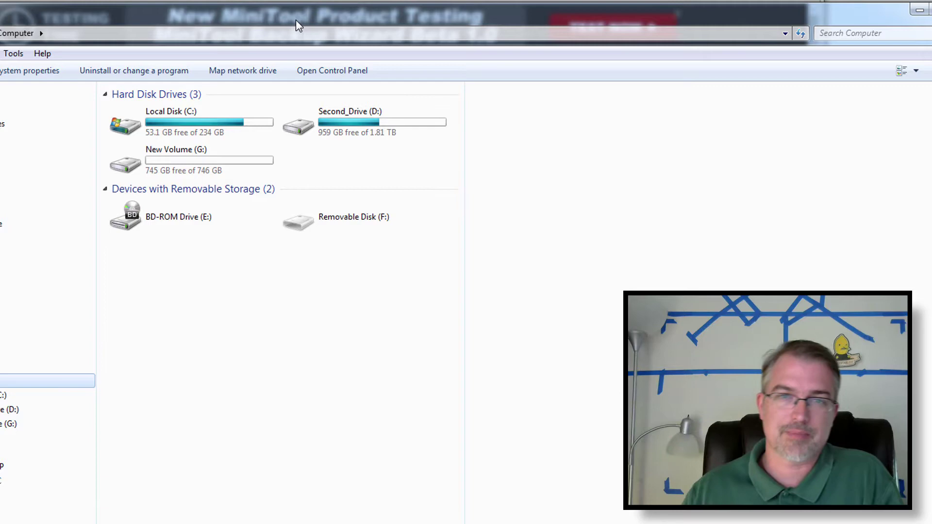
Bring the MiniTool 'New 3TB Drive Only Shows 746GB' article forward to read it
{"action": "left_click", "coordinate": [369, 9]}
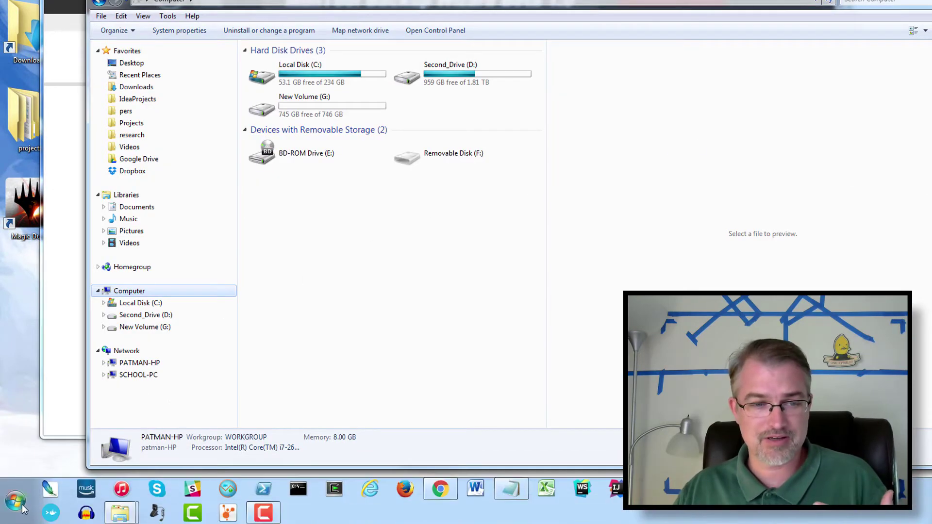
Search the Start menu for 'disk management' and launch 'Create and format hard disk partitions'
{"action": "left_click", "coordinate": [15, 501]}
{"action": "type", "text": "disk manas"}
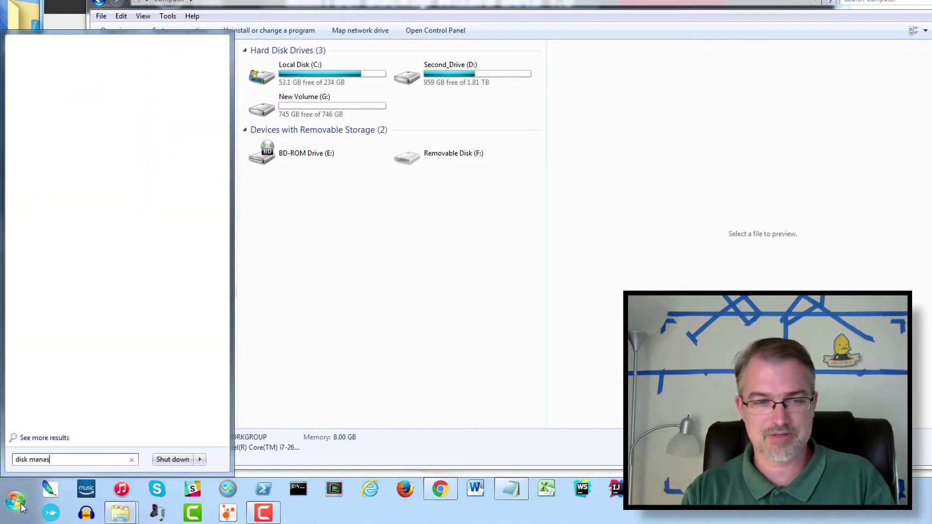
{"action": "key", "text": "BackSpace"}
{"action": "type", "text": "gement"}
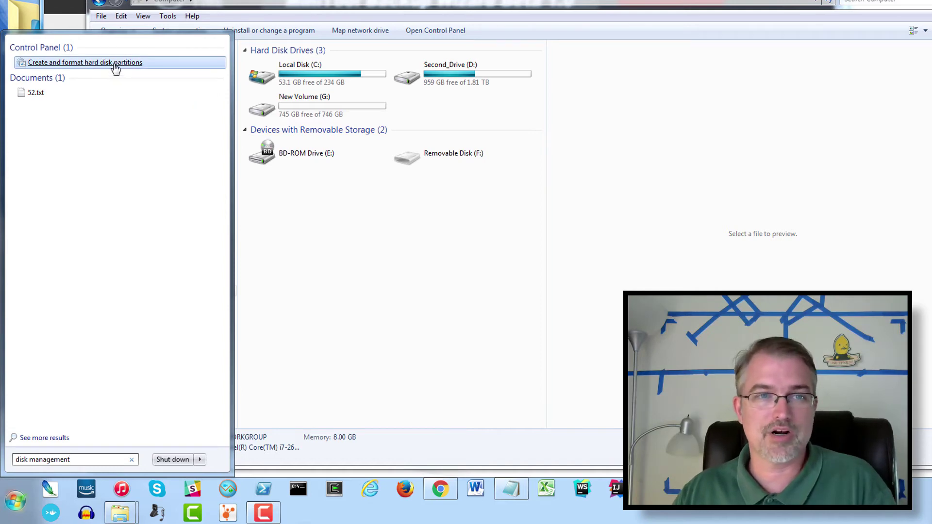
{"action": "left_click", "coordinate": [115, 68]}
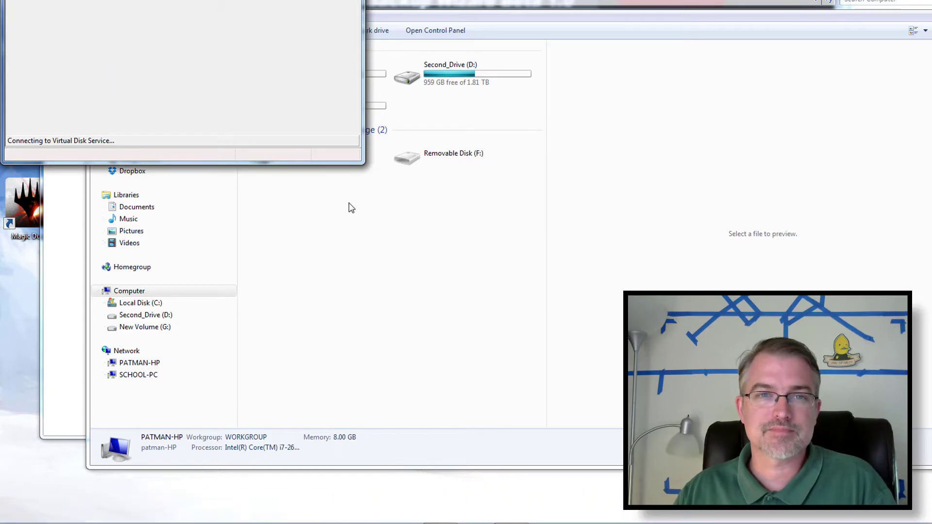
Enlarge Disk Management and check Disk 2's properties: a 746.39 GB WDC WD30 USB basic disk
{"action": "left_click_drag", "start_coordinate": [363, 165], "coordinate": [718, 488]}
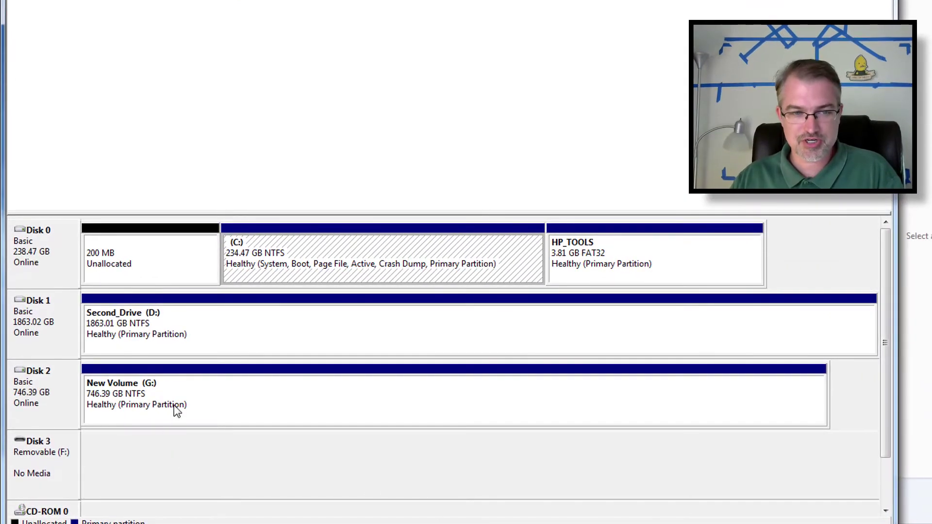
{"action": "left_click", "coordinate": [64, 398]}
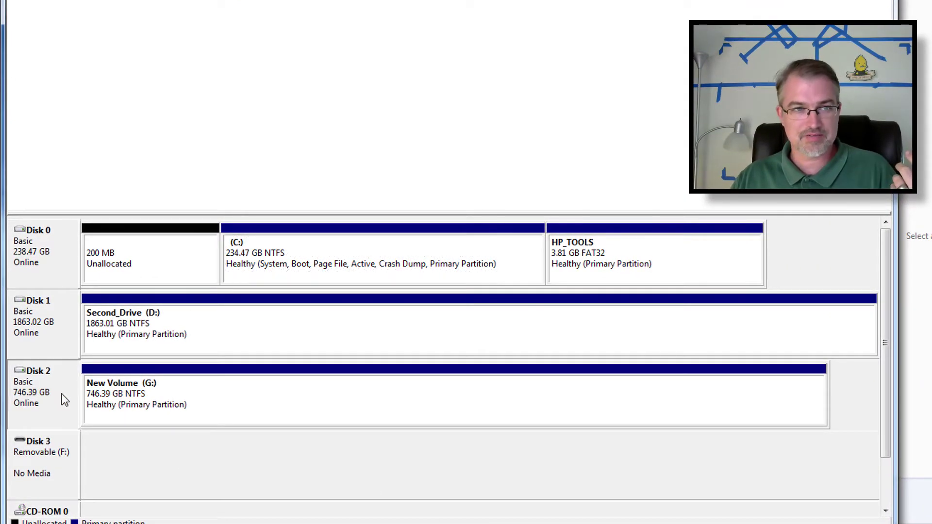
{"action": "right_click", "coordinate": [64, 398]}
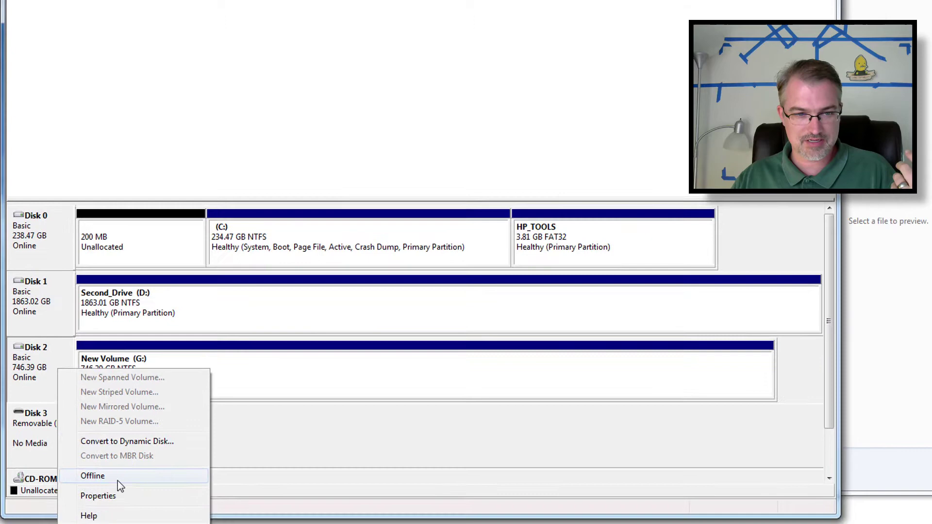
{"action": "left_click", "coordinate": [106, 483]}
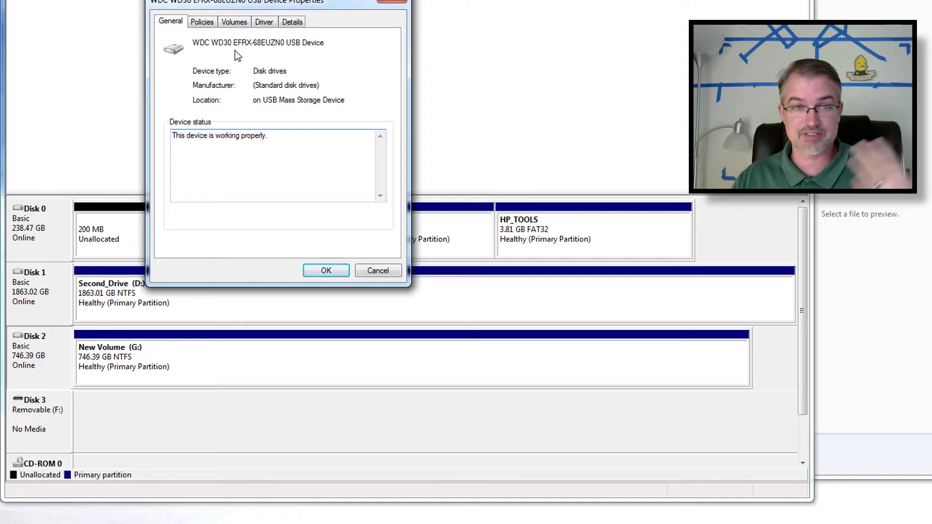
{"action": "left_click", "coordinate": [391, 3]}
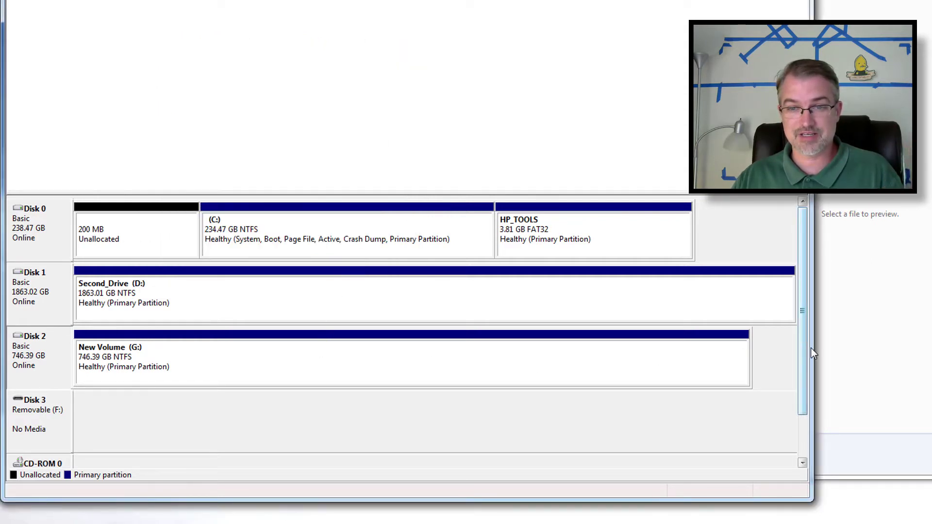
{"action": "left_click_drag", "start_coordinate": [810, 348], "coordinate": [931, 347]}
{"action": "right_click", "coordinate": [311, 363]}
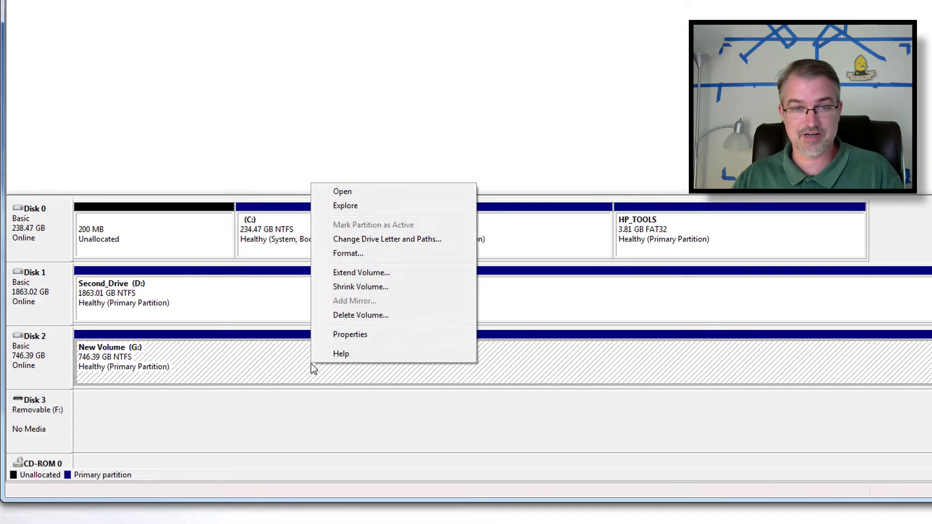
{"action": "left_click", "coordinate": [363, 273]}
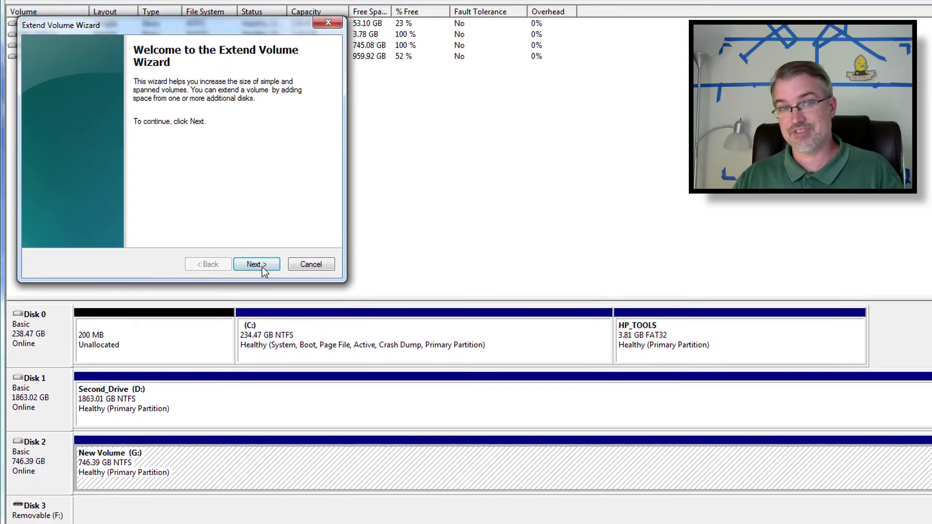
{"action": "left_click", "coordinate": [261, 193]}
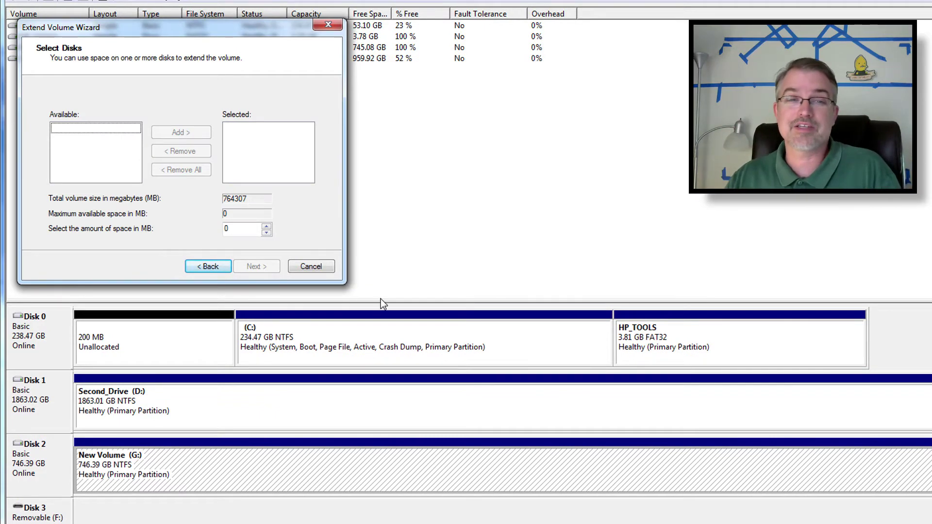
{"action": "left_click", "coordinate": [316, 265]}
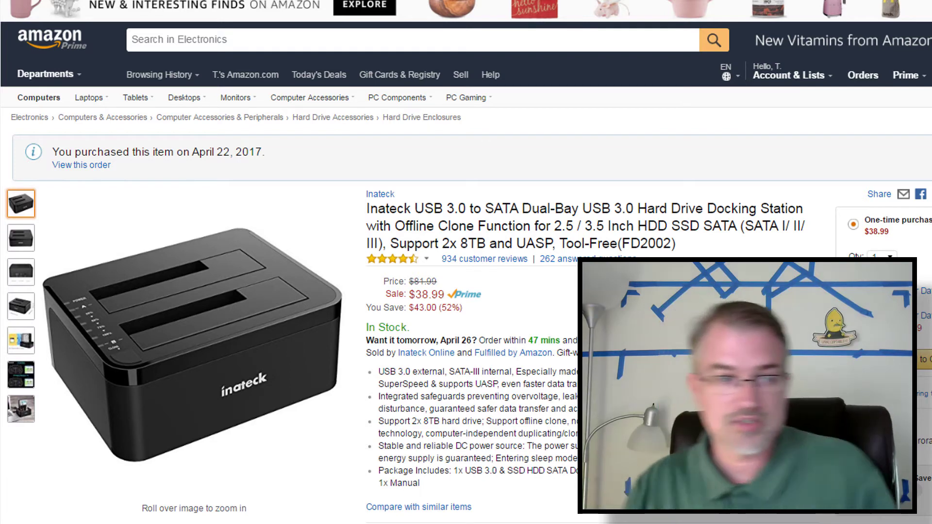
Open the Computer view with Win+E after reconnecting the drive
{"action": "key", "text": "super+e"}
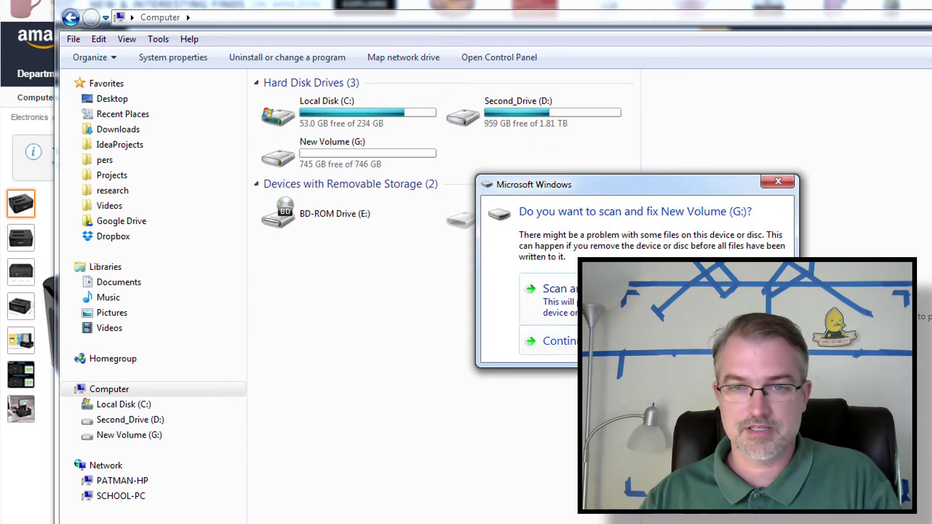
Continue without scanning New Volume (G:), close AutoPlay, and relaunch Disk Management from Start search
{"action": "left_click", "coordinate": [553, 341]}
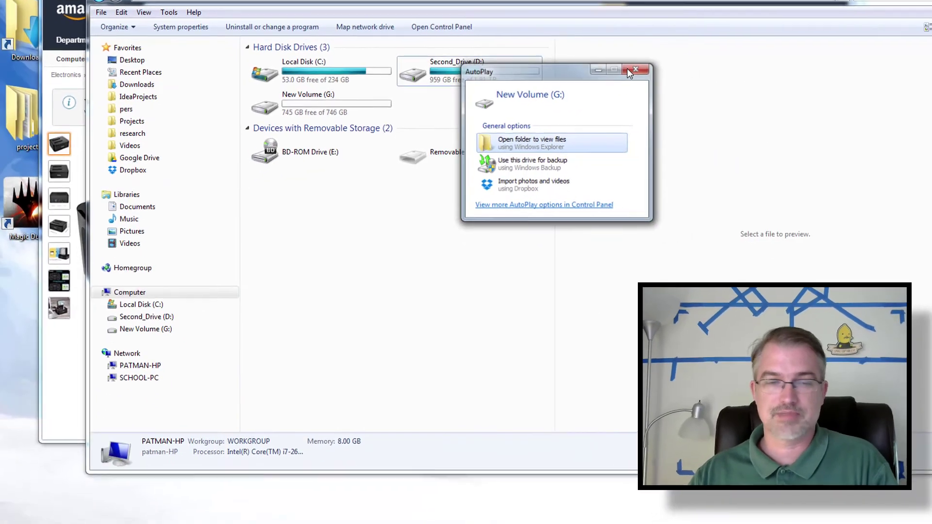
{"action": "left_click", "coordinate": [742, 109]}
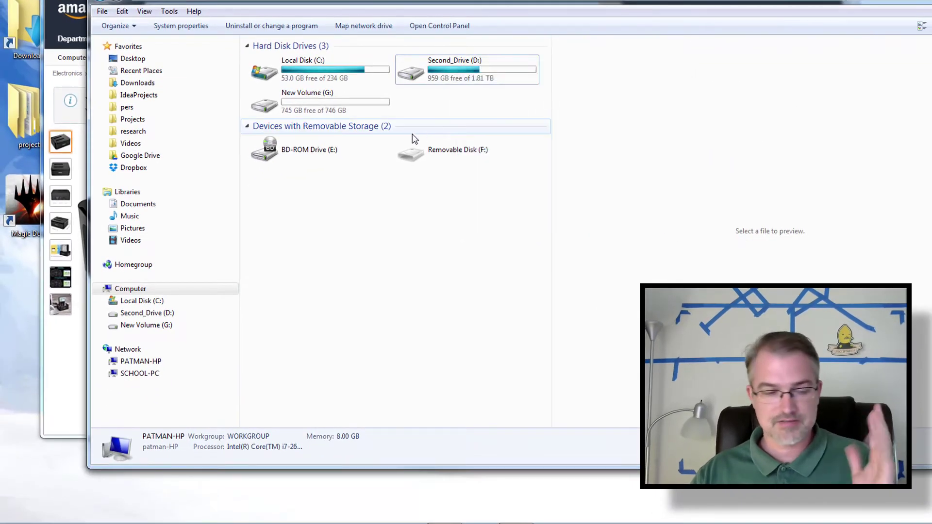
{"action": "left_click", "coordinate": [28, 503]}
{"action": "type", "text": "disk"}
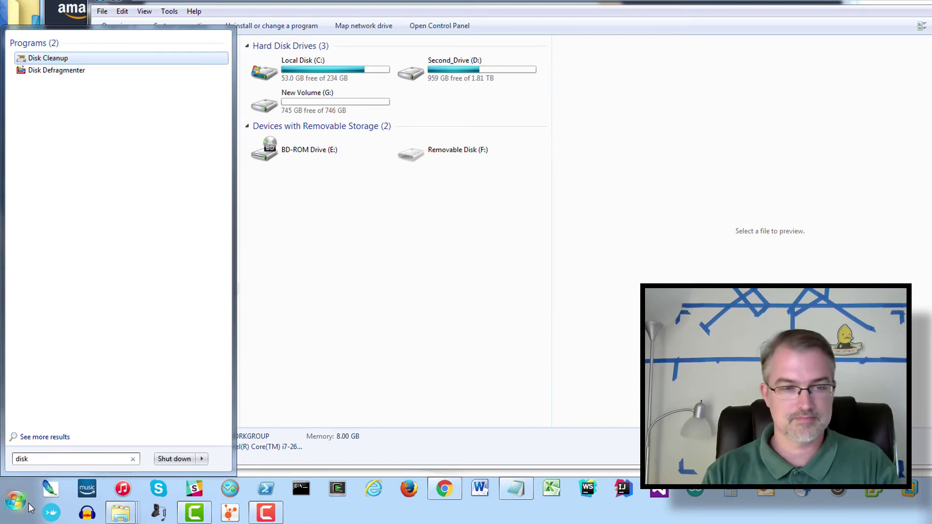
{"action": "type", "text": " managment"}
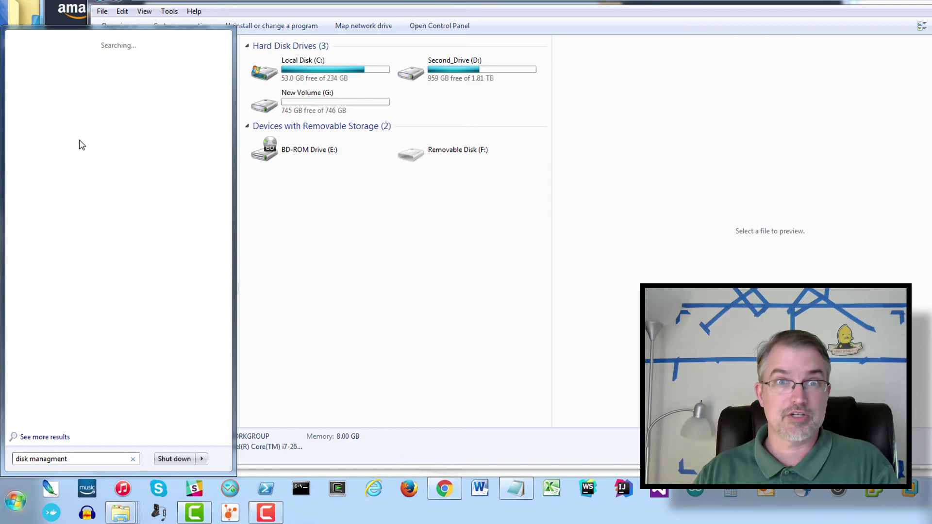
{"action": "left_click", "coordinate": [95, 61]}
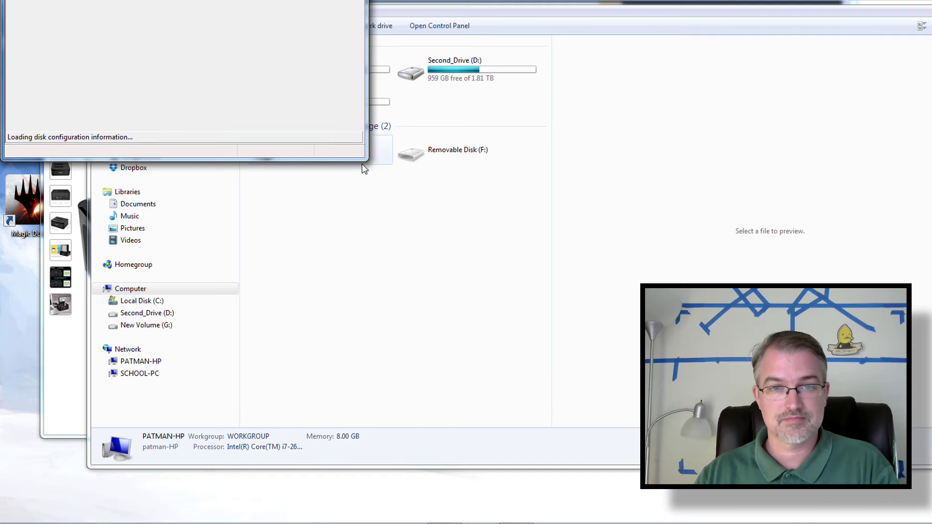
{"action": "left_click_drag", "start_coordinate": [364, 169], "coordinate": [930, 415]}
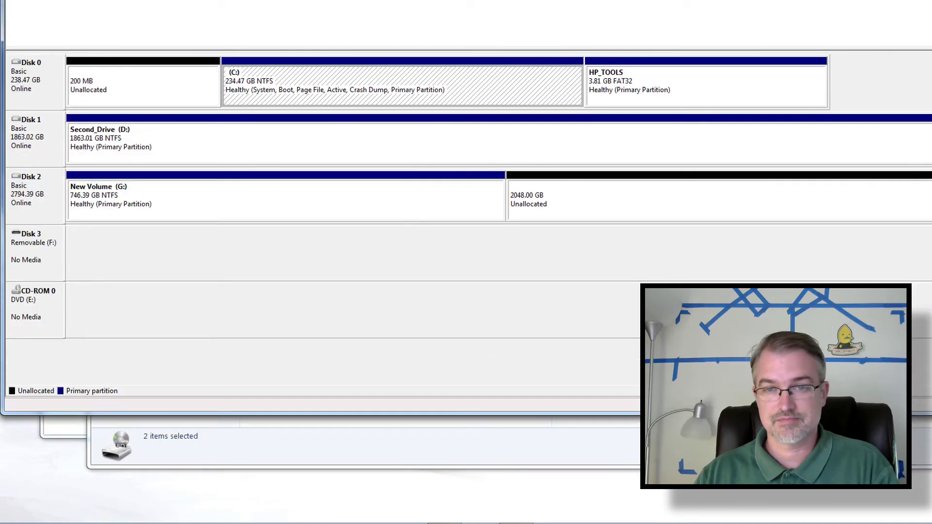
{"action": "left_click", "coordinate": [638, 212]}
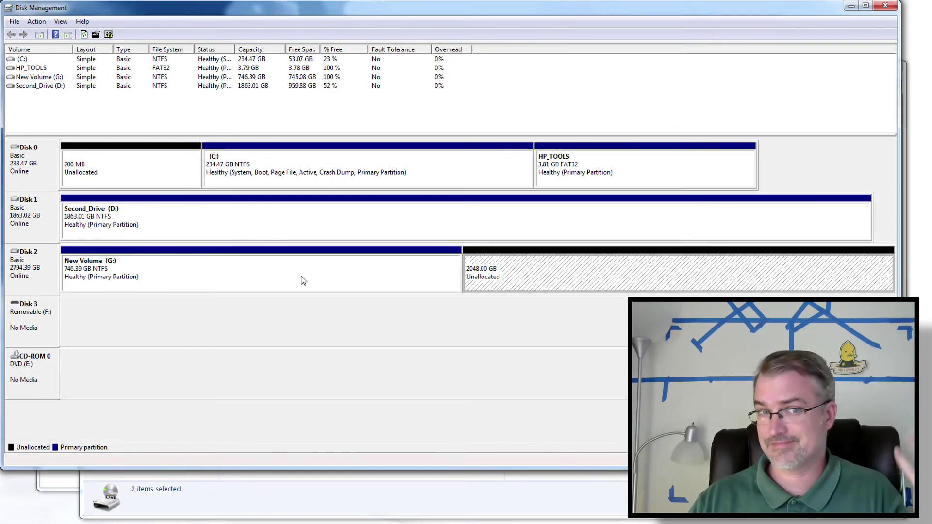
{"action": "left_click", "coordinate": [82, 281]}
{"action": "left_click", "coordinate": [53, 279]}
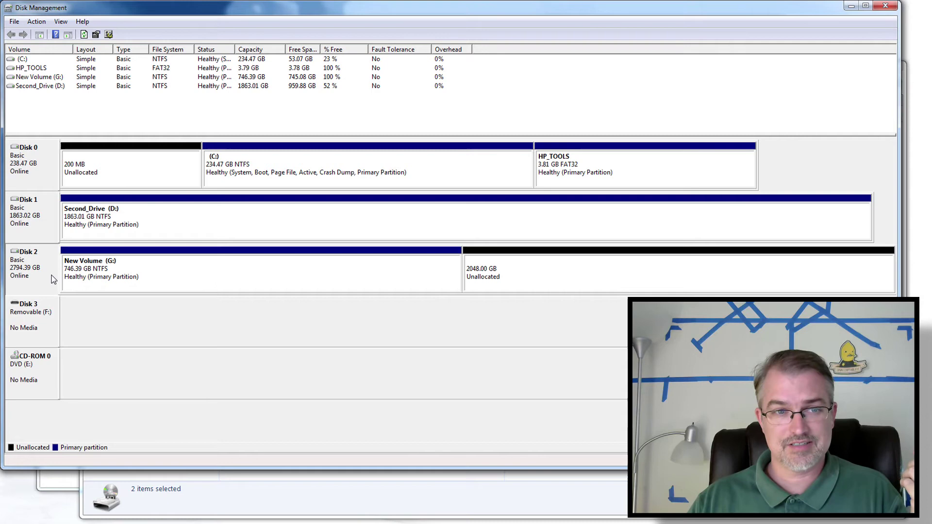
Choose Extend Volume… from New Volume (G:)'s context menu on Disk 2
{"action": "right_click", "coordinate": [53, 279]}
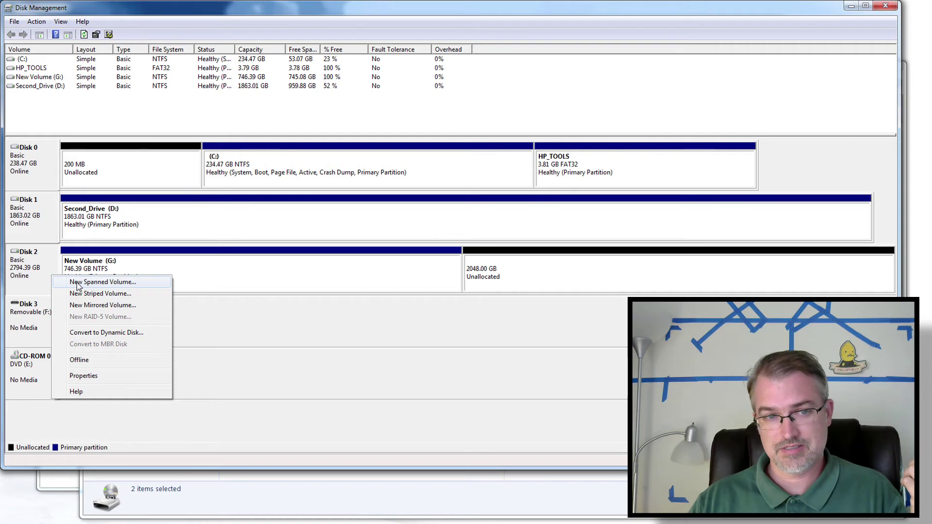
{"action": "left_click", "coordinate": [235, 268]}
{"action": "right_click", "coordinate": [235, 268]}
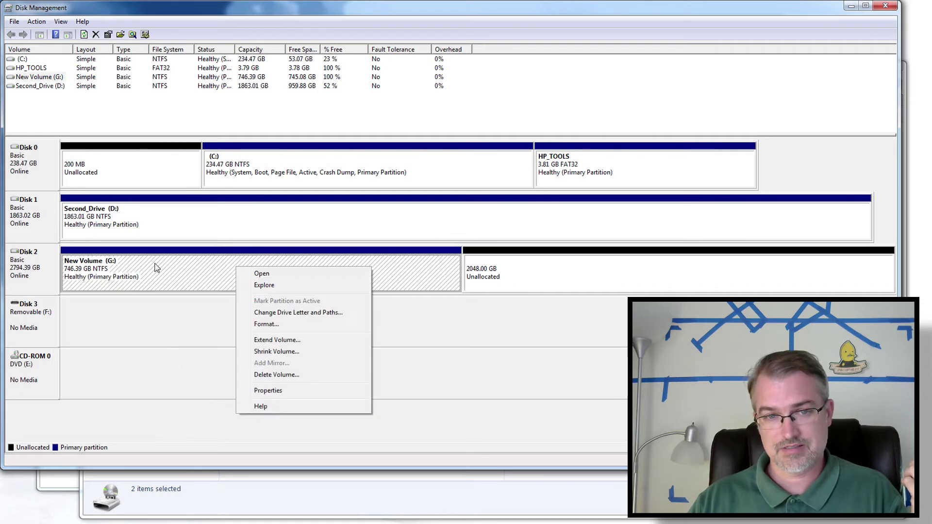
{"action": "left_click", "coordinate": [73, 281]}
{"action": "right_click", "coordinate": [39, 280]}
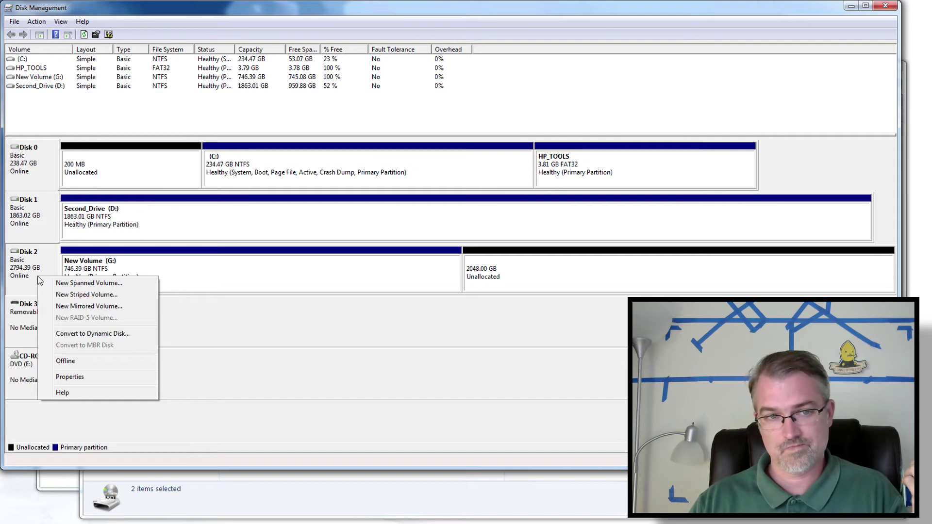
{"action": "left_click", "coordinate": [186, 275]}
{"action": "right_click", "coordinate": [185, 272]}
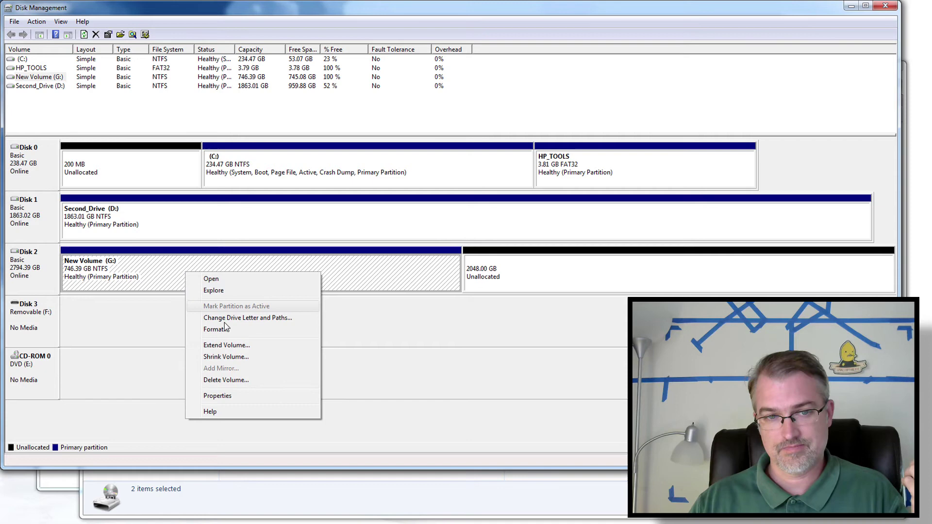
{"action": "left_click", "coordinate": [237, 346]}
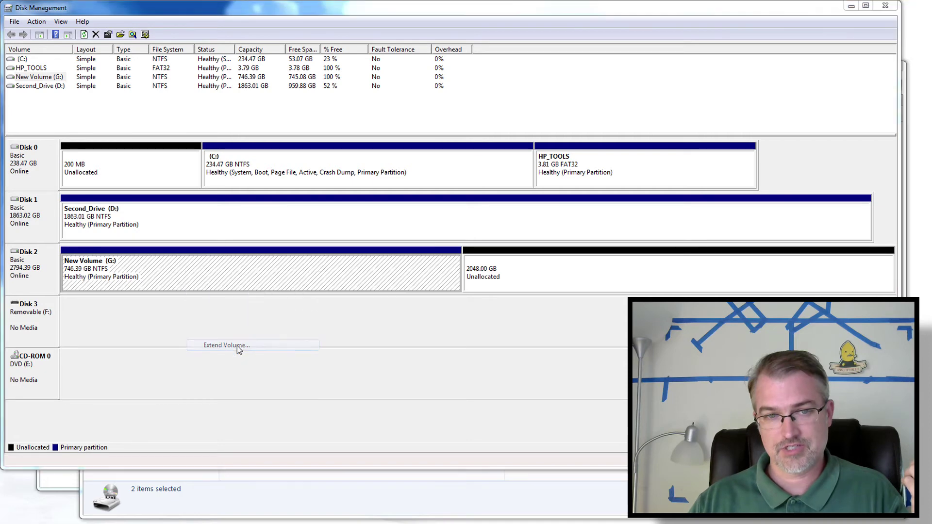
In the Extend Volume Wizard, add all 2097151 MB of Disk 2's free space and finish
{"action": "left_click", "coordinate": [211, 256]}
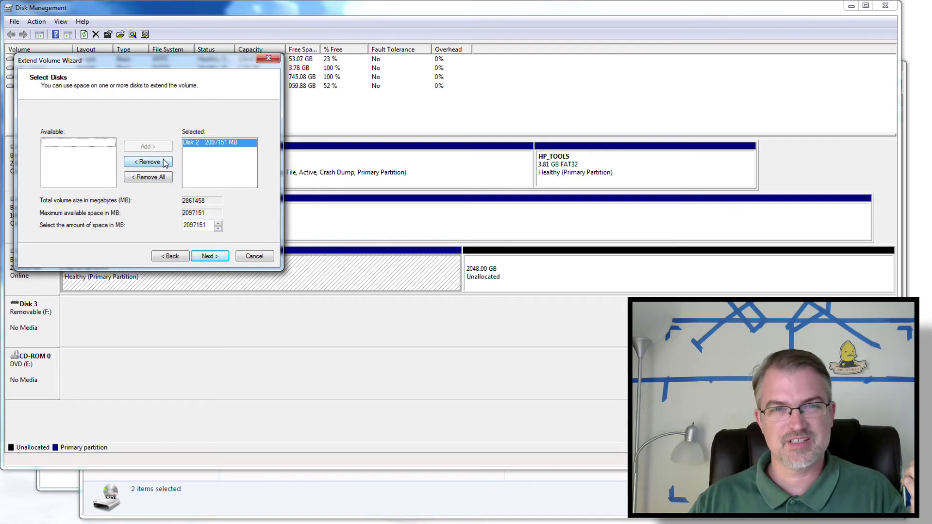
{"action": "left_click", "coordinate": [149, 167]}
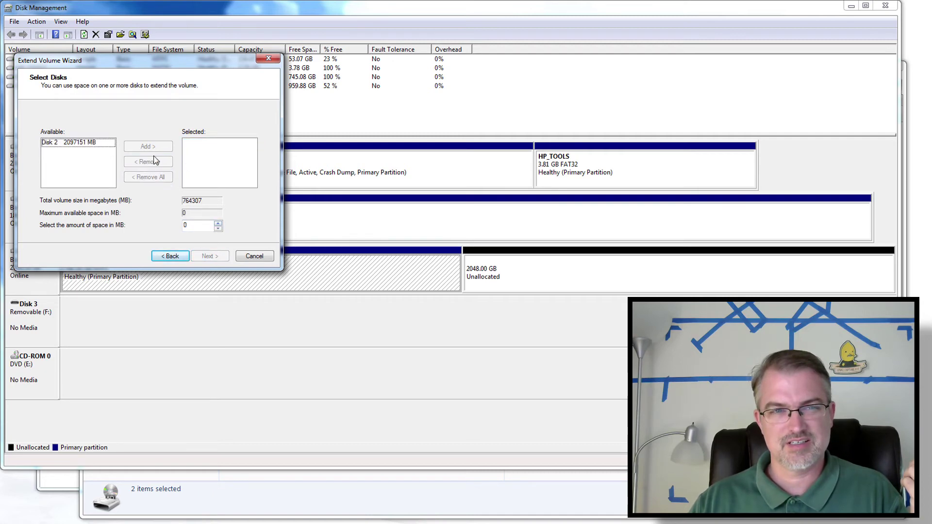
{"action": "left_click", "coordinate": [90, 144]}
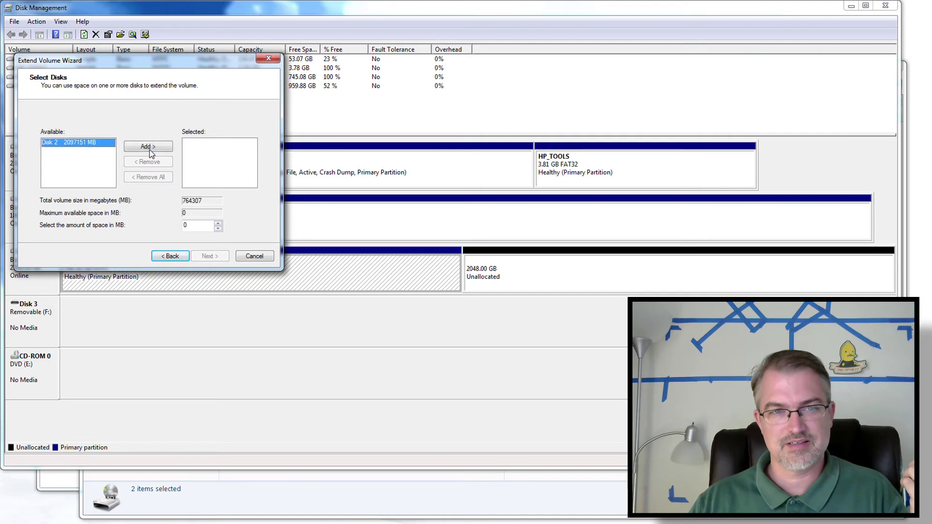
{"action": "left_click", "coordinate": [148, 147]}
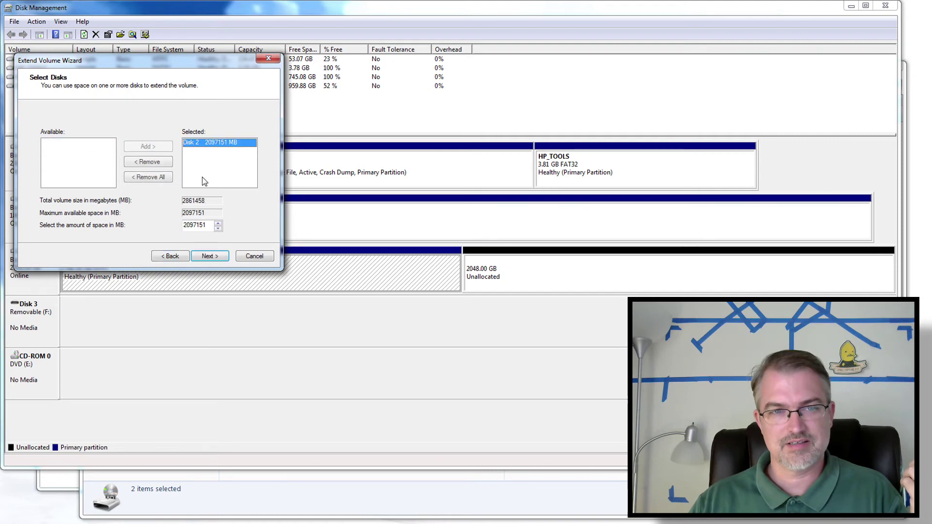
{"action": "left_click", "coordinate": [218, 225]}
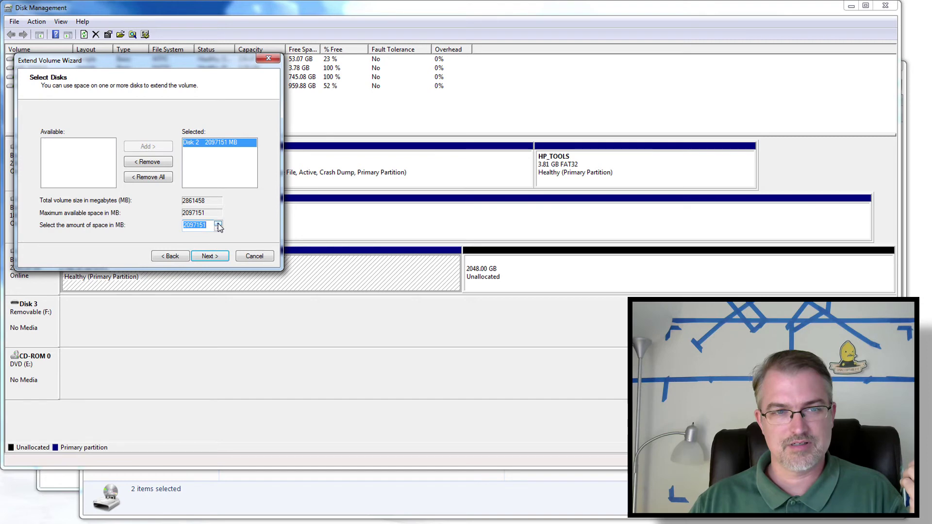
{"action": "left_click", "coordinate": [210, 256]}
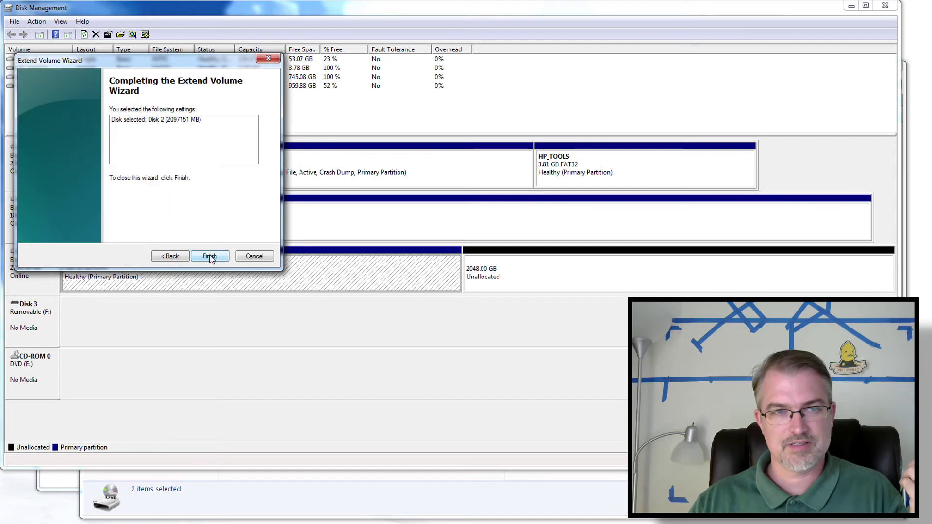
{"action": "left_click", "coordinate": [209, 256]}
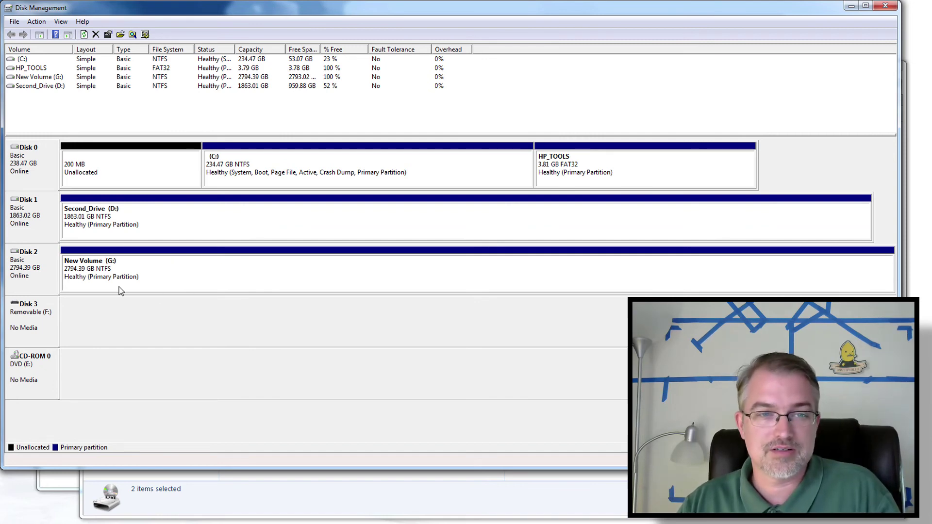
Reopen Computer from the desktop and confirm New Volume (G:) shows 2.72 TB free of 2.72 TB
{"action": "left_click", "coordinate": [290, 506]}
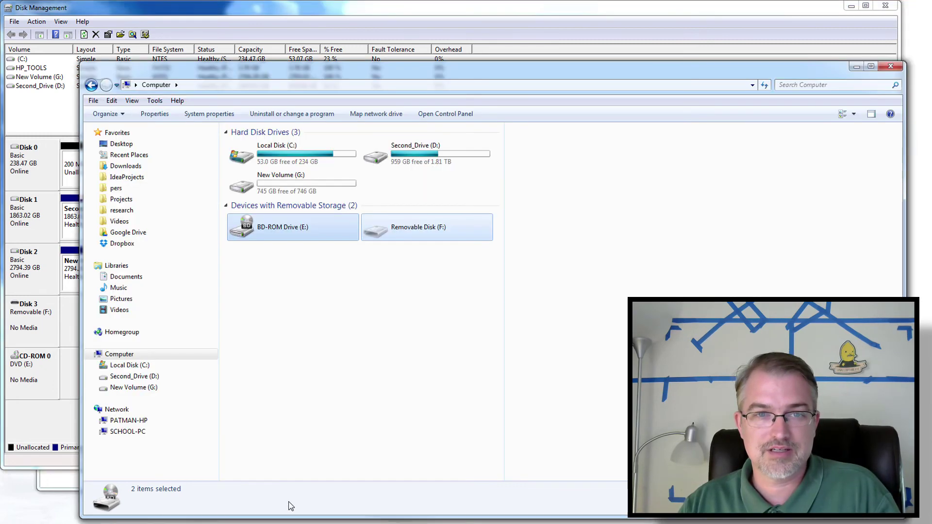
{"action": "left_click", "coordinate": [63, 317]}
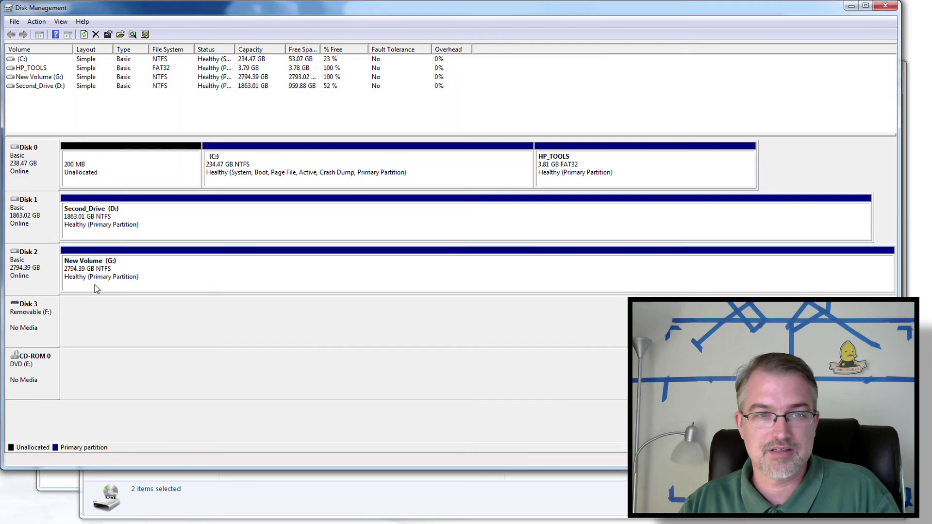
{"action": "left_click", "coordinate": [246, 482]}
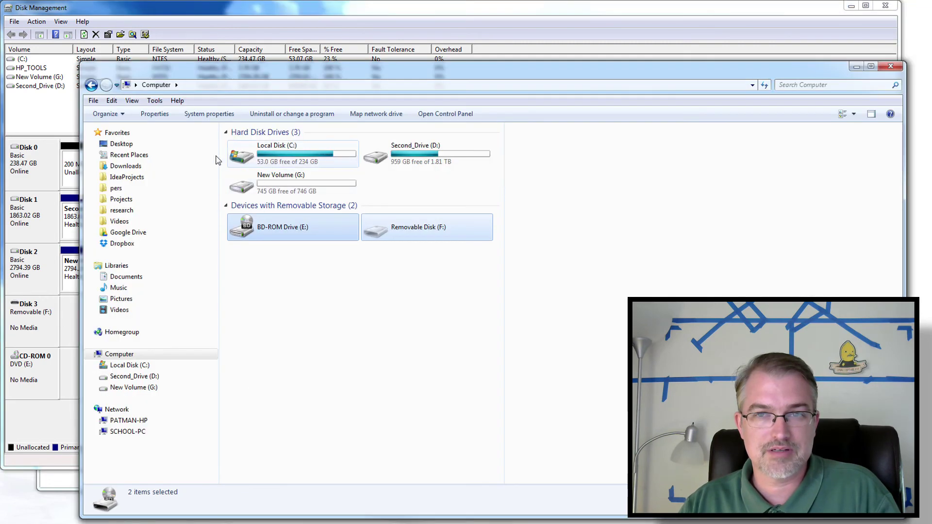
{"action": "left_click", "coordinate": [862, 66]}
{"action": "left_click_drag", "start_coordinate": [610, 23], "coordinate": [647, 26]}
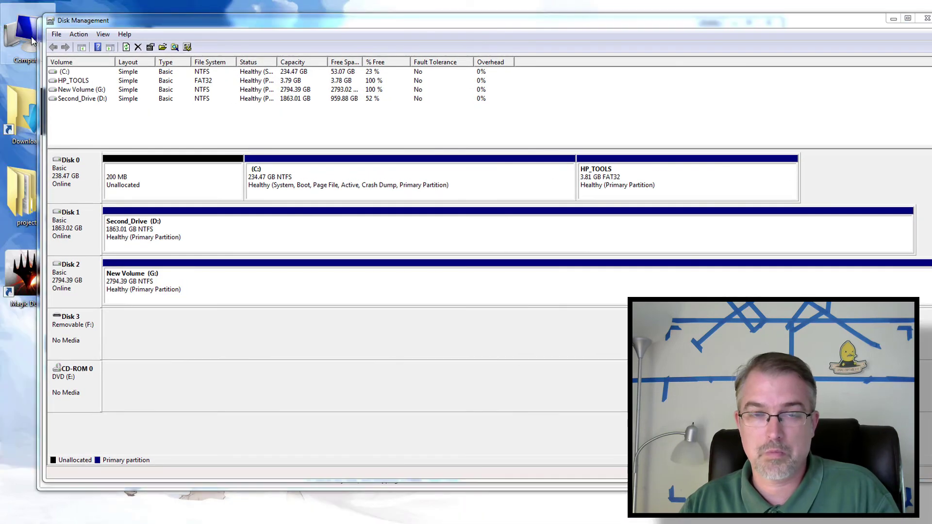
{"action": "double_click", "coordinate": [31, 41]}
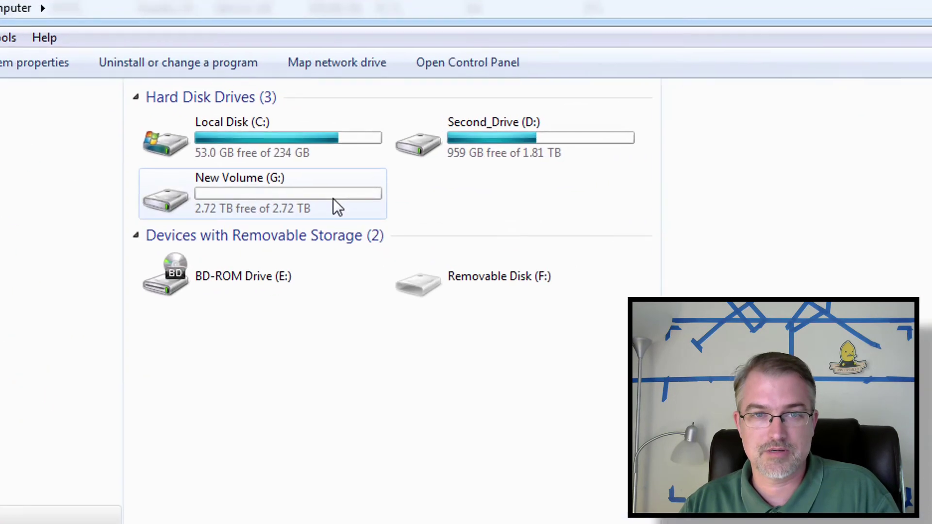
{"action": "left_click", "coordinate": [332, 197]}
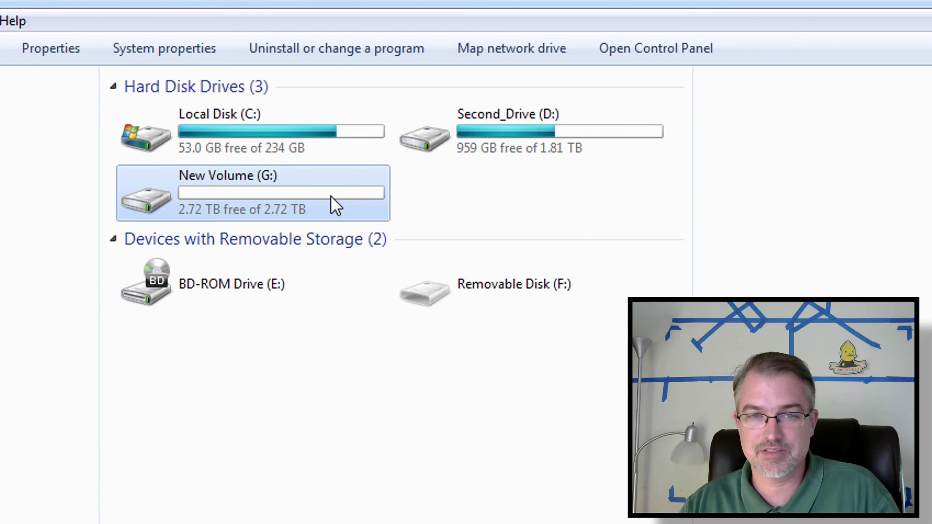
{"action": "right_click", "coordinate": [330, 195]}
{"action": "left_click", "coordinate": [249, 388]}
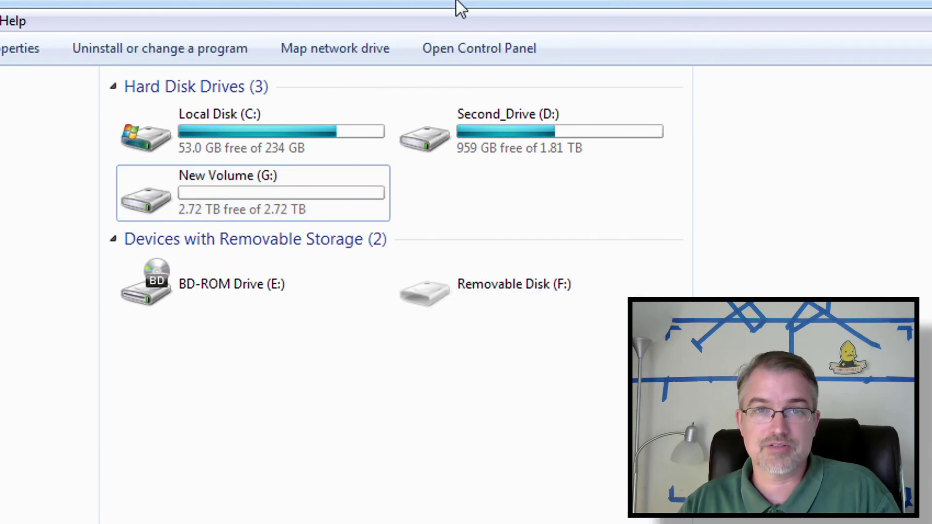